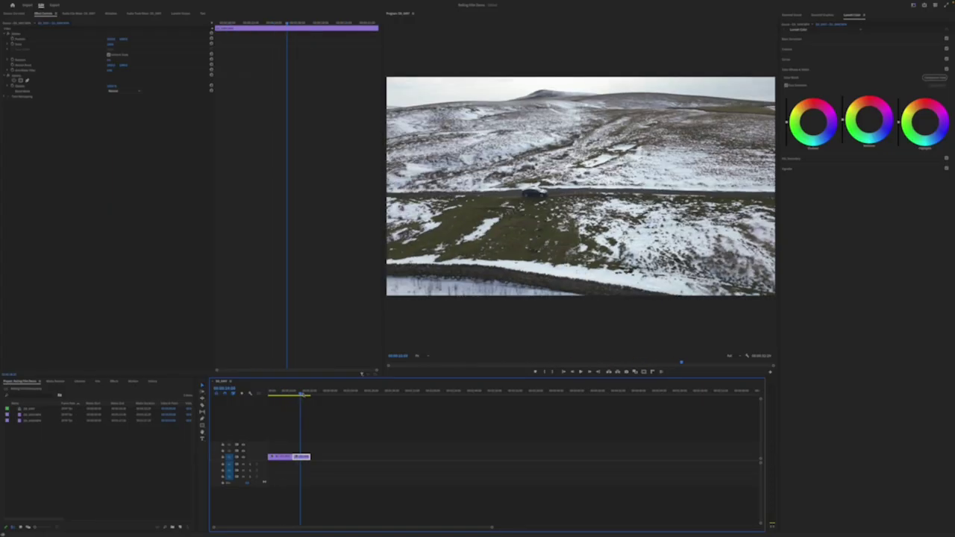
Find the Cross Dissolve transition in the effects and apply it to the cut between the two clips.
left_click_drag(302, 395, 292, 395)
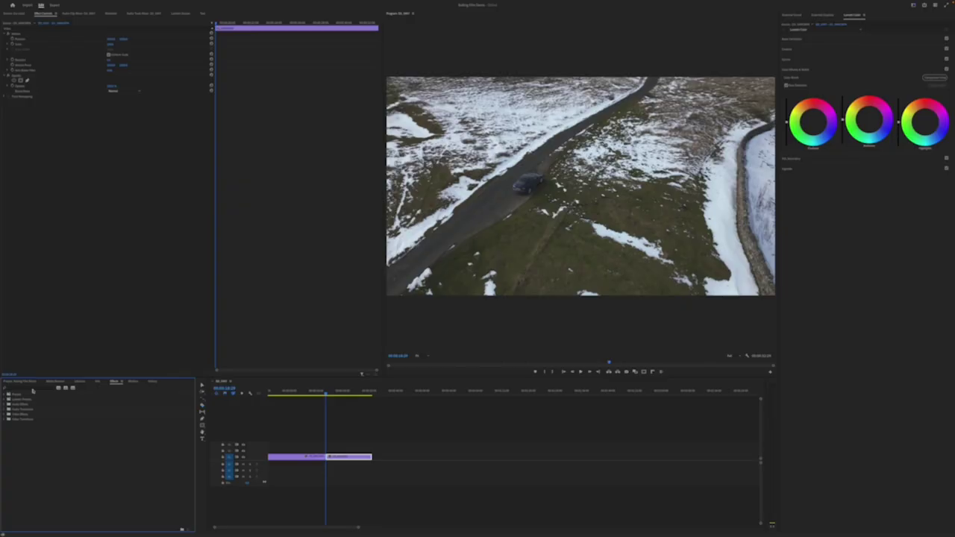
left_click(28, 389)
type("cros")
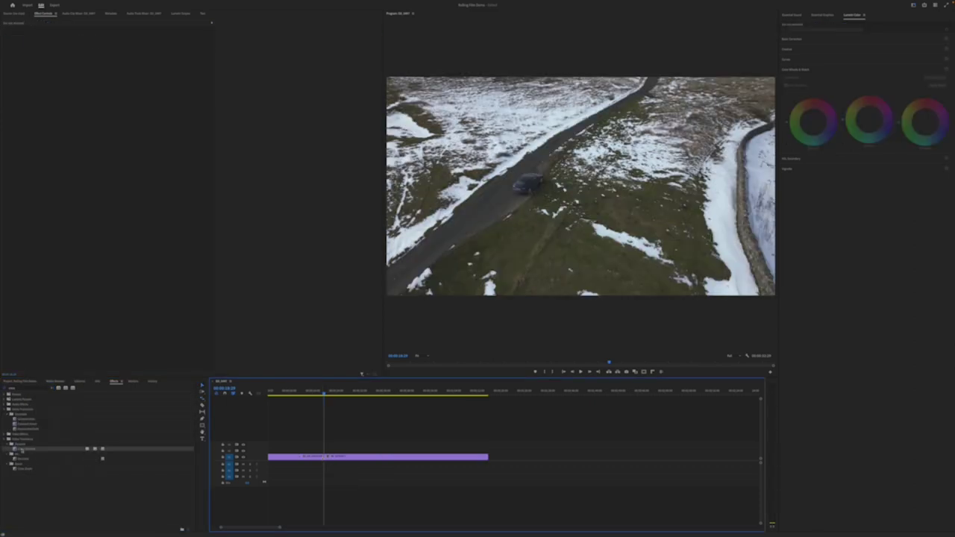
left_click_drag(23, 450, 325, 459)
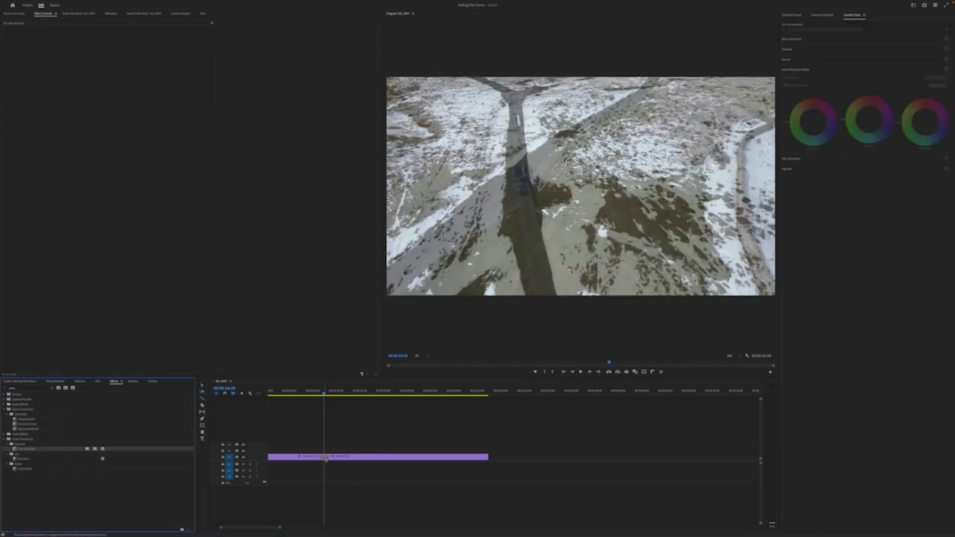
Shorten the duration of the Cross Dissolve on the cut and play back across the transition.
double_click(325, 456)
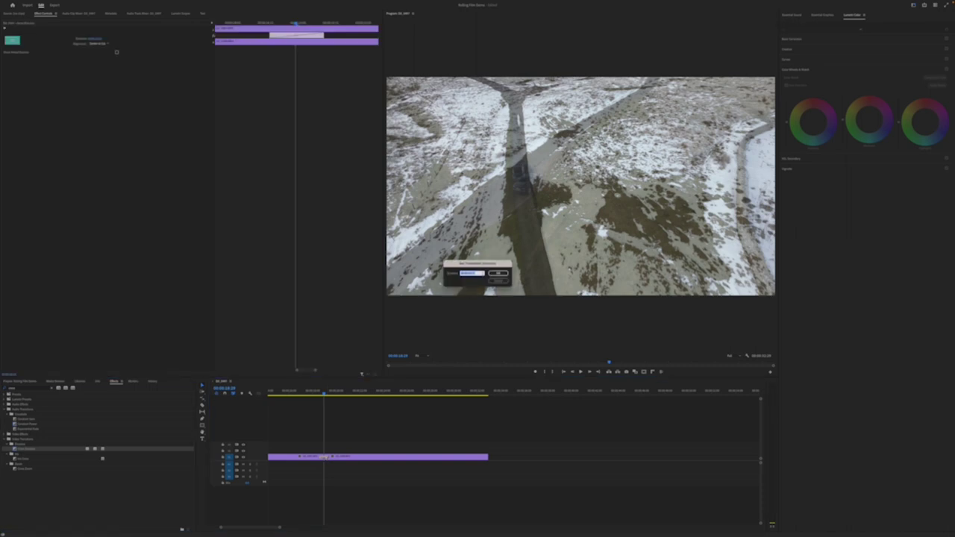
left_click(480, 274)
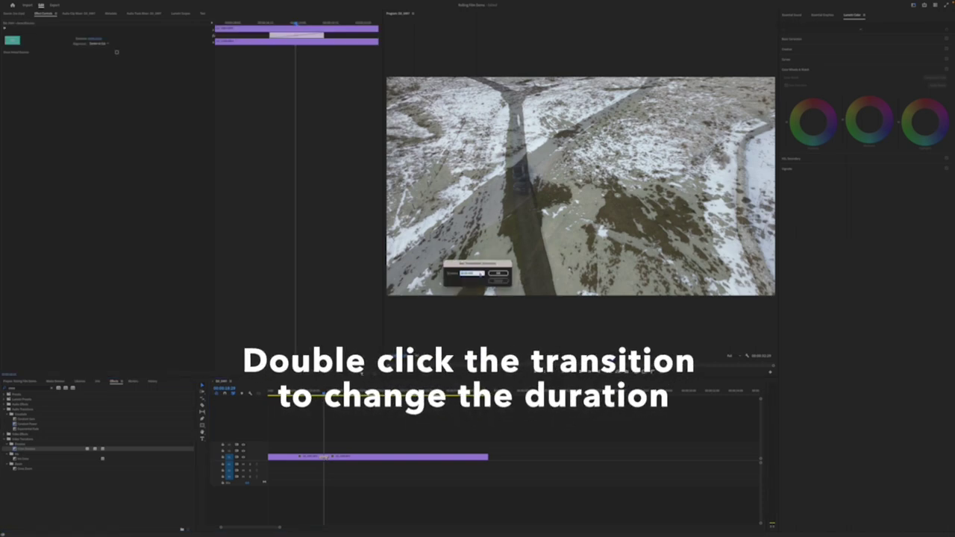
key("Return")
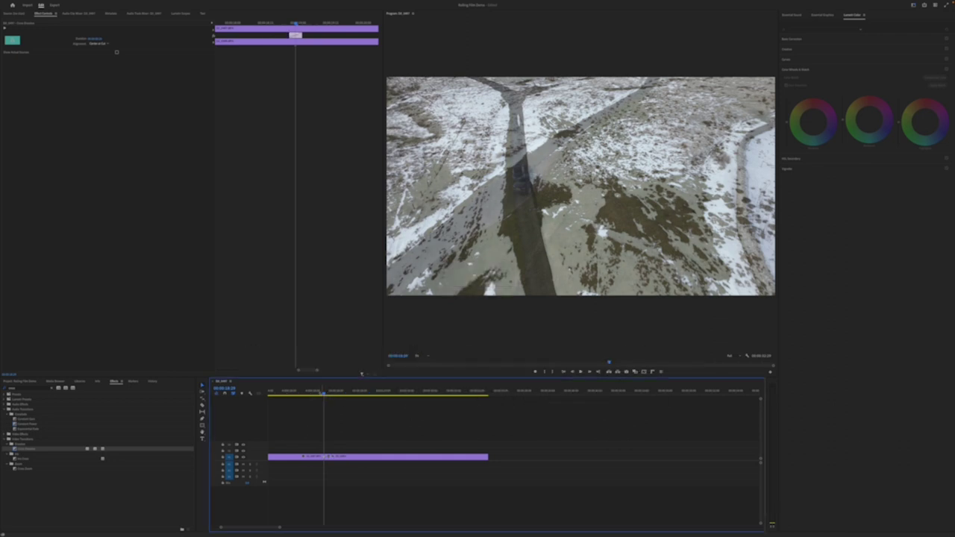
left_click(320, 394)
key("space")
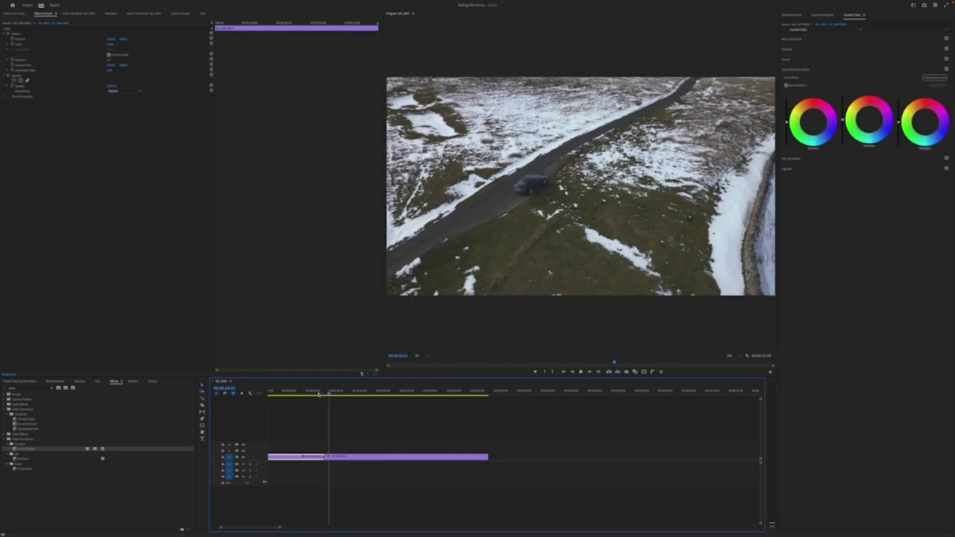
key("space")
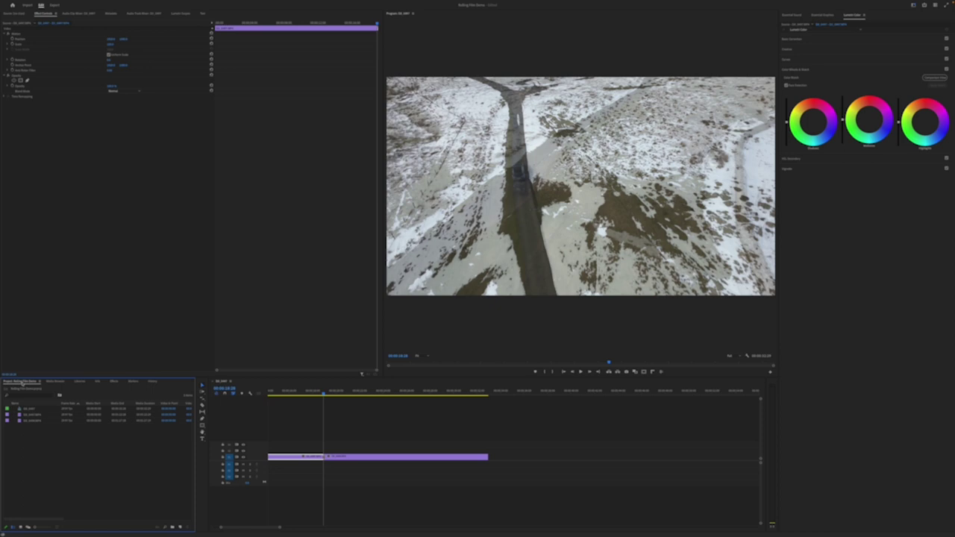
Create an adjustment layer with the default video settings, rename it, and place it on the track above the cut so it spans the transition.
left_click(181, 528)
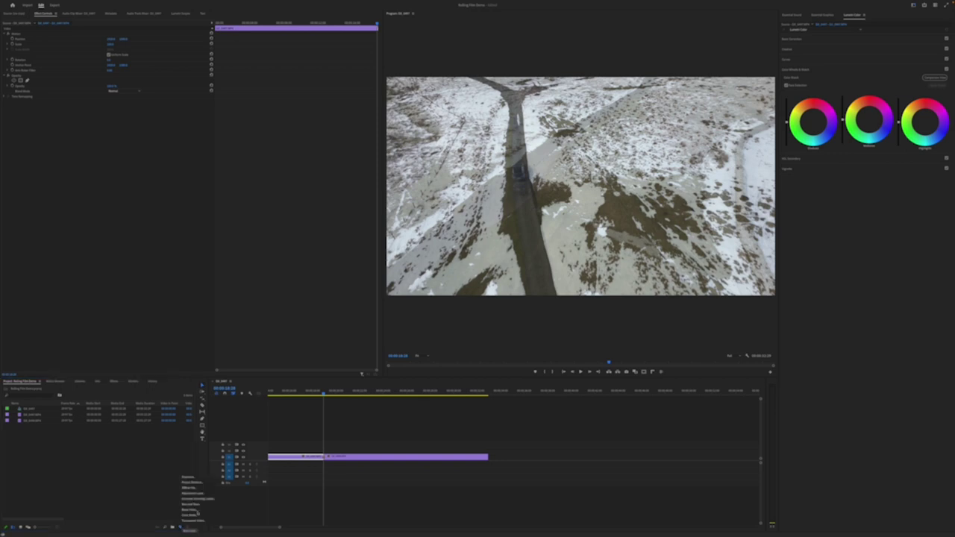
left_click(194, 493)
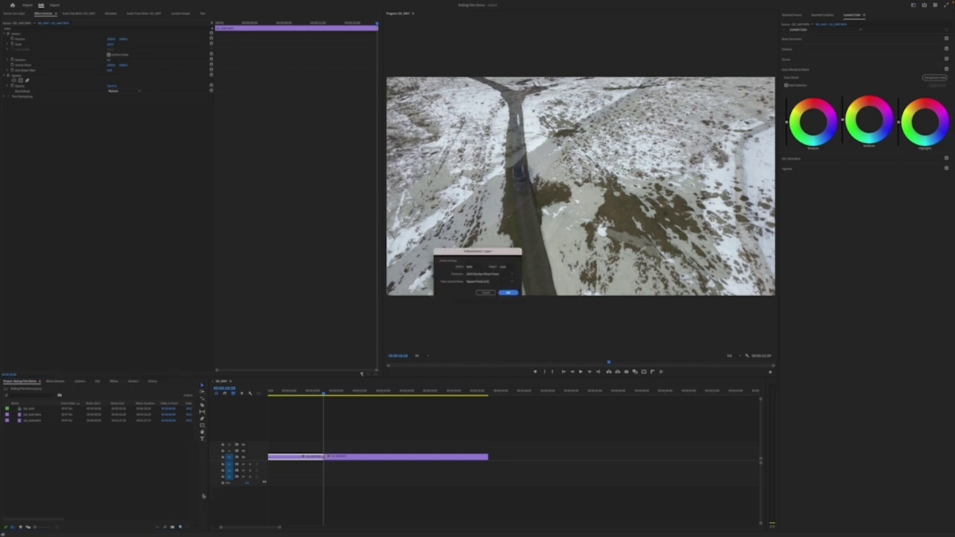
left_click(511, 294)
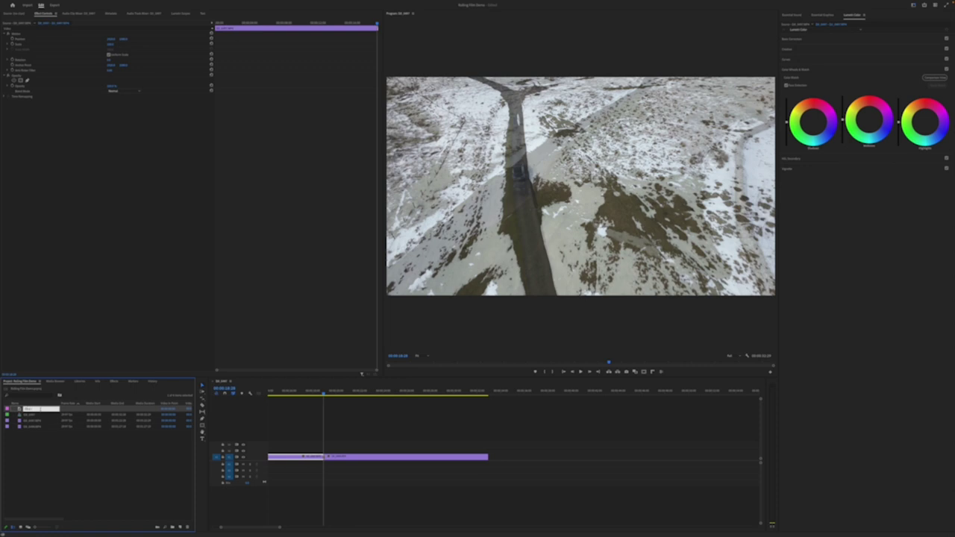
key("Tab")
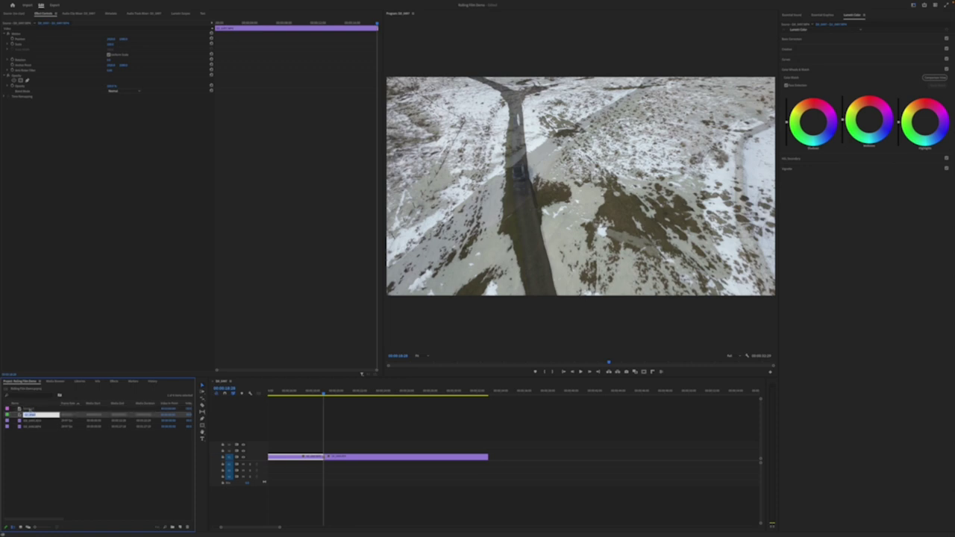
left_click_drag(29, 410, 297, 451)
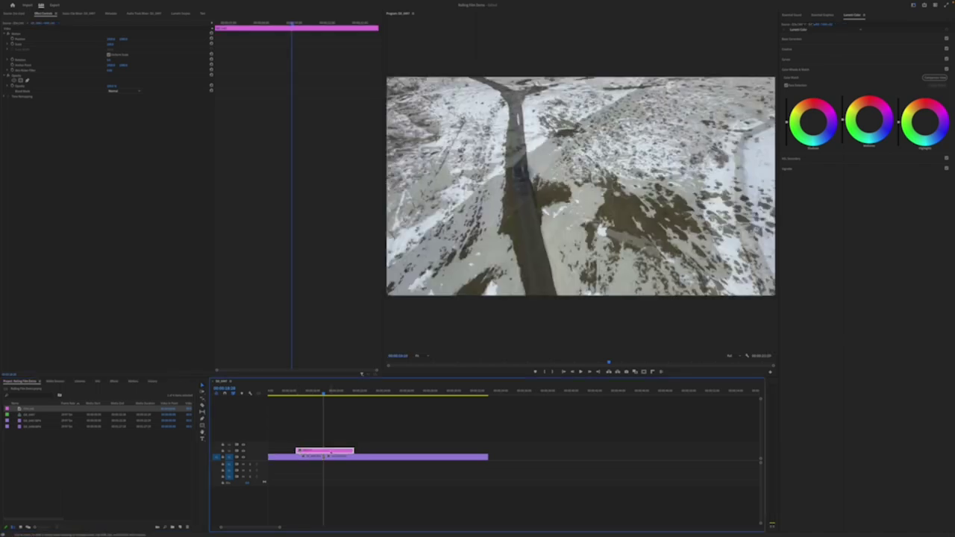
Search the effects for Offset and apply it to the adjustment layer.
left_click(114, 381)
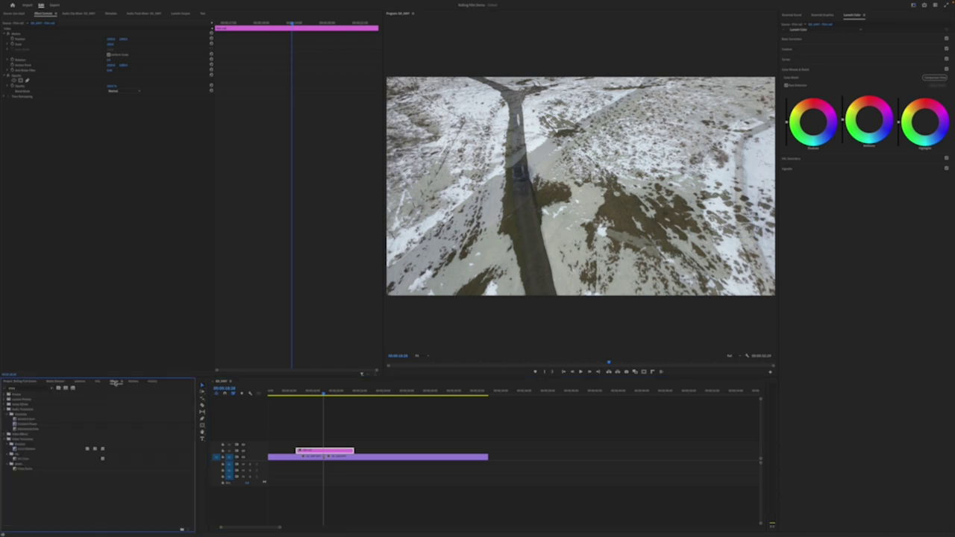
scroll(116, 382, "down", 1)
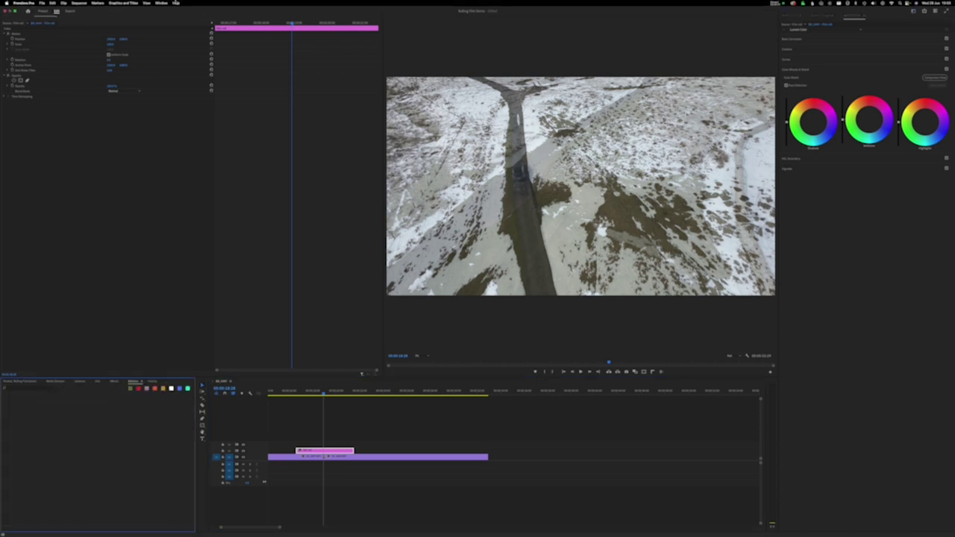
left_click(161, 3)
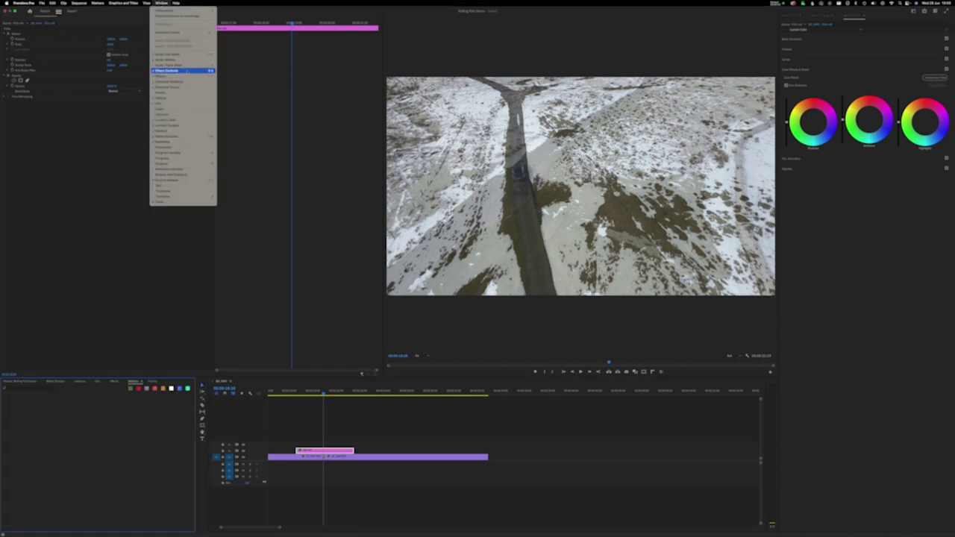
left_click(181, 76)
key("BackSpace")
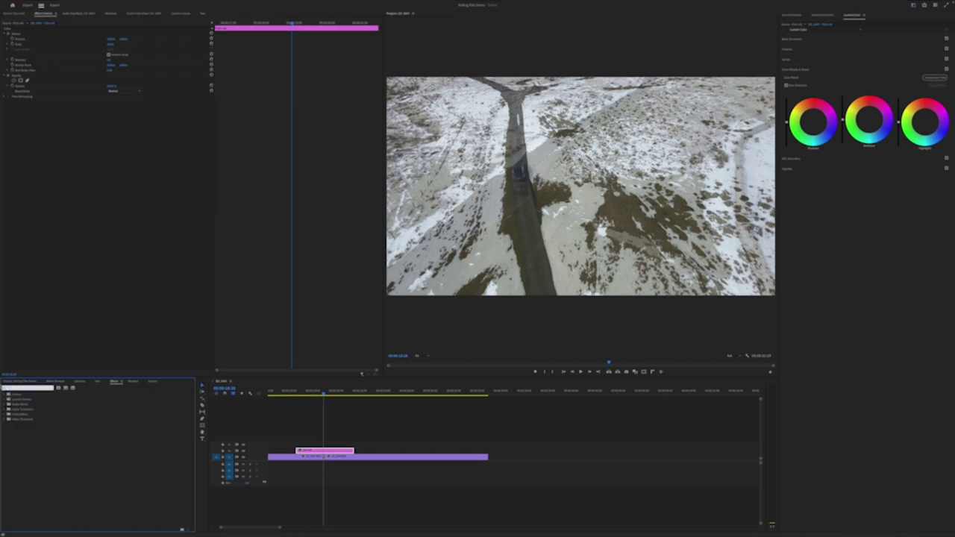
type("offset")
left_click_drag(19, 424, 321, 450)
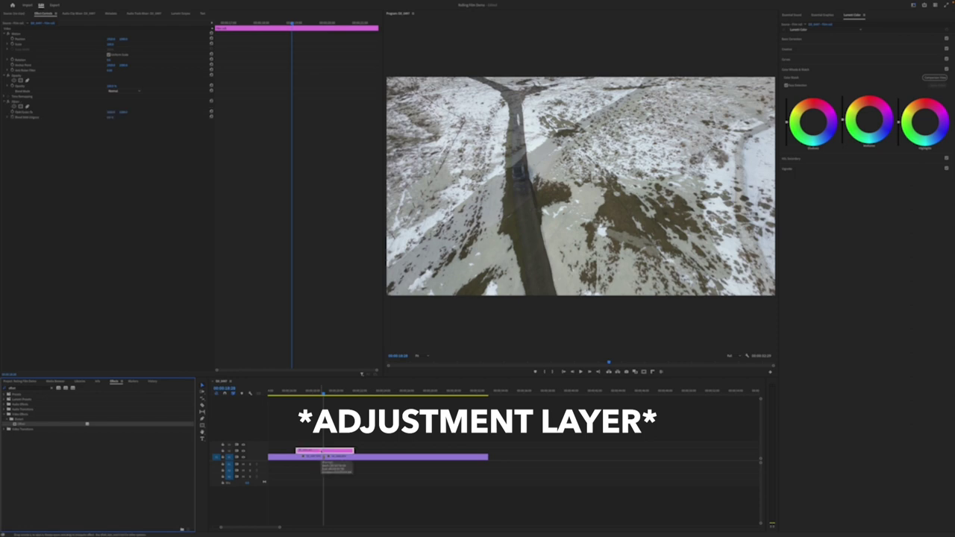
Keyframe the Offset effect's Shift Center To near the adjustment layer's start and end, and increase the vertical value at the second keyframe.
left_click_drag(307, 394, 300, 398)
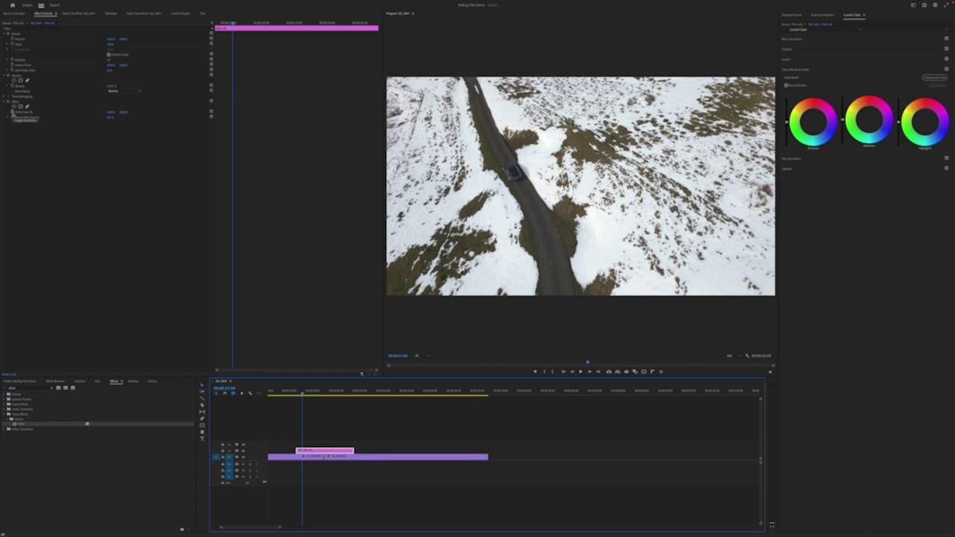
left_click(12, 112)
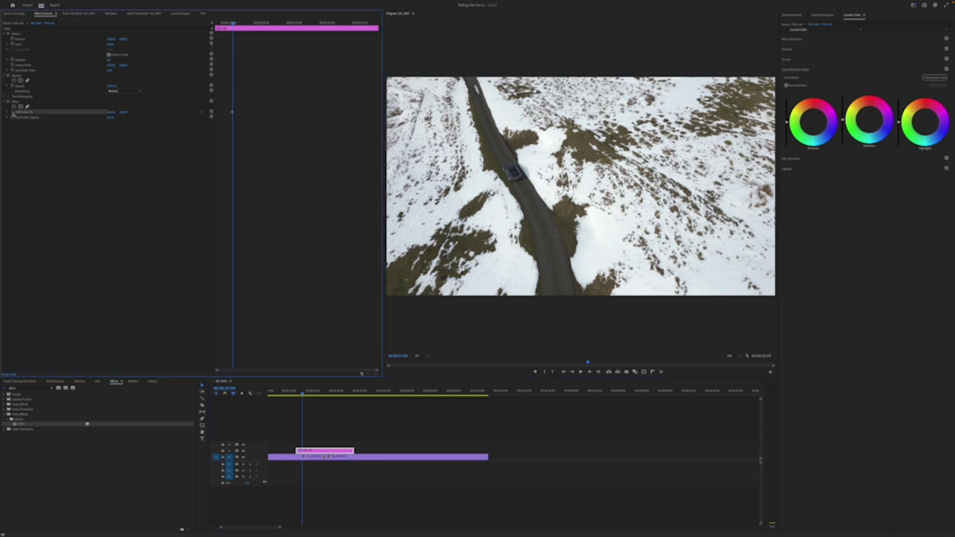
left_click(350, 394)
left_click_drag(350, 396, 347, 396)
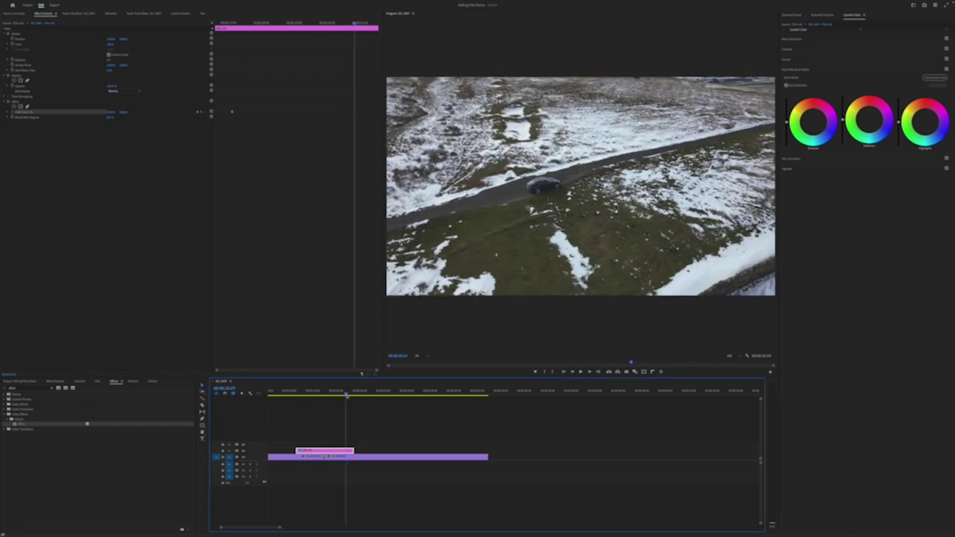
left_click(200, 112)
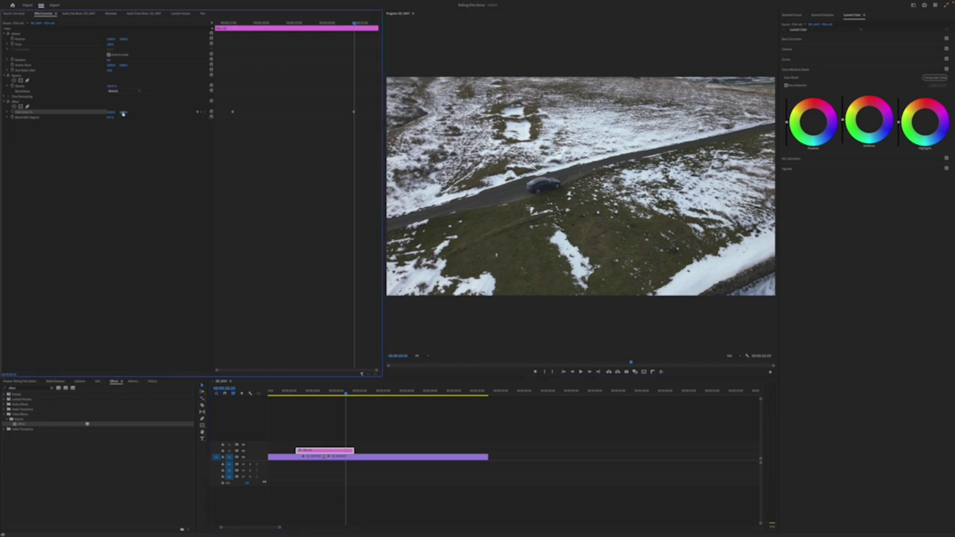
left_click_drag(121, 112, 123, 114)
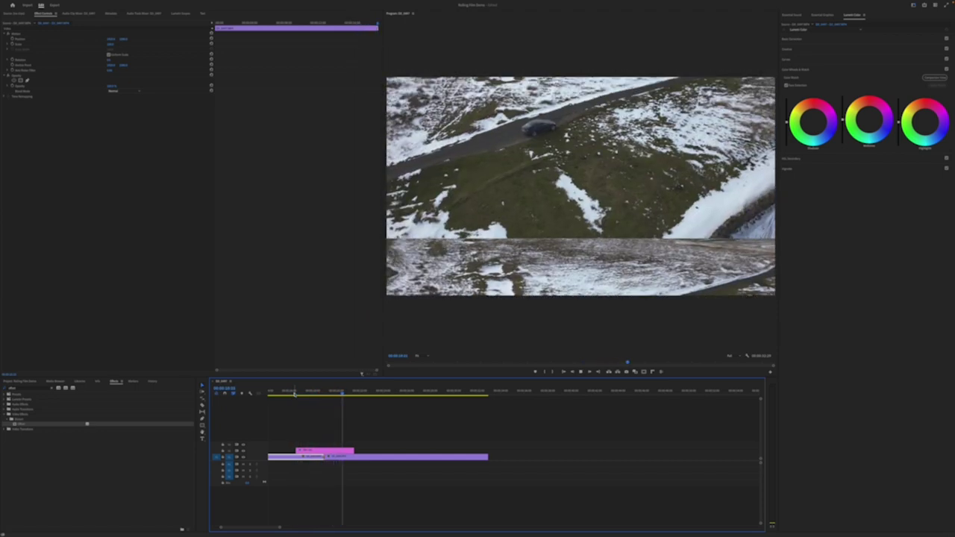
Stretch the velocity handles of both Shift Center To keyframes toward the middle so the curve peaks at the cut, and play back the transition.
left_click_drag(324, 394, 325, 394)
key("Left")
key("Left")
key("Left")
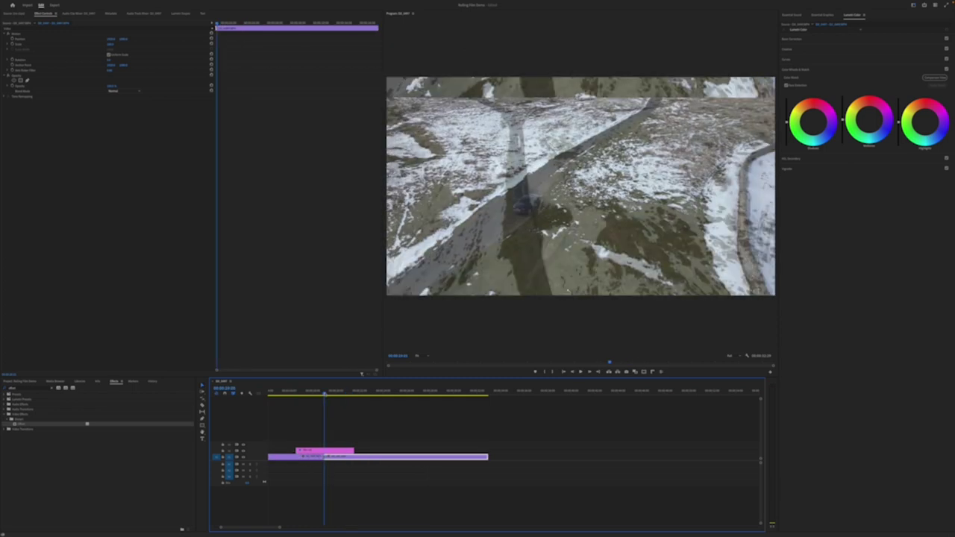
left_click(325, 451)
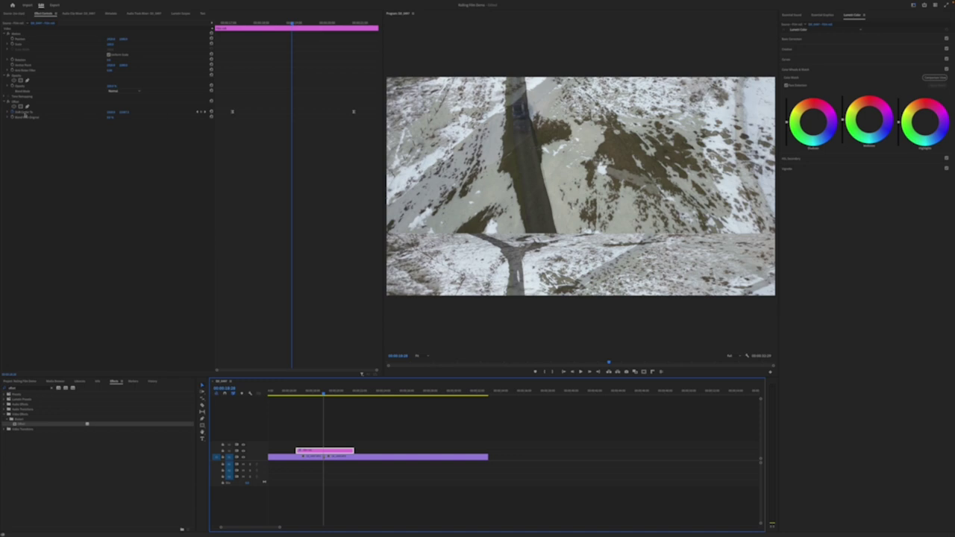
left_click(8, 114)
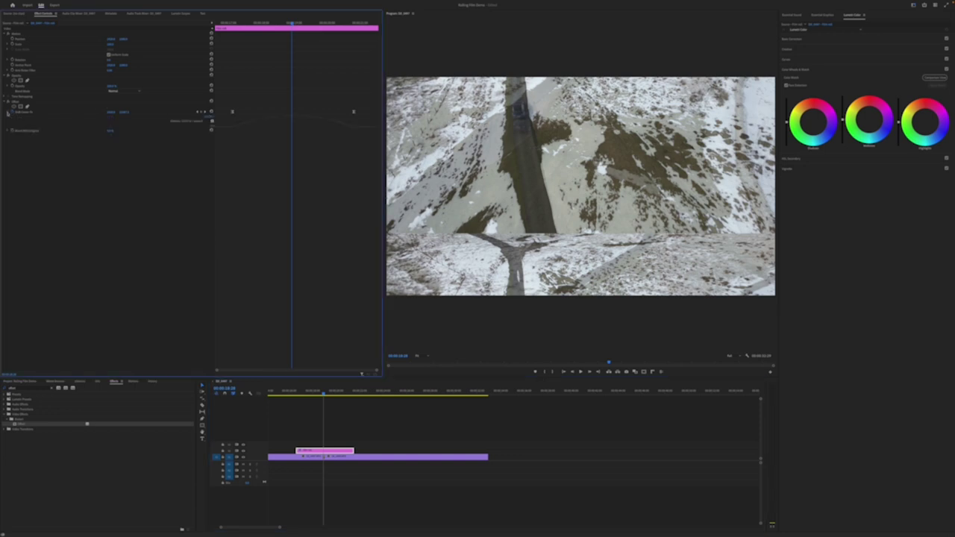
left_click(233, 113)
left_click_drag(254, 129, 280, 130)
left_click(325, 128)
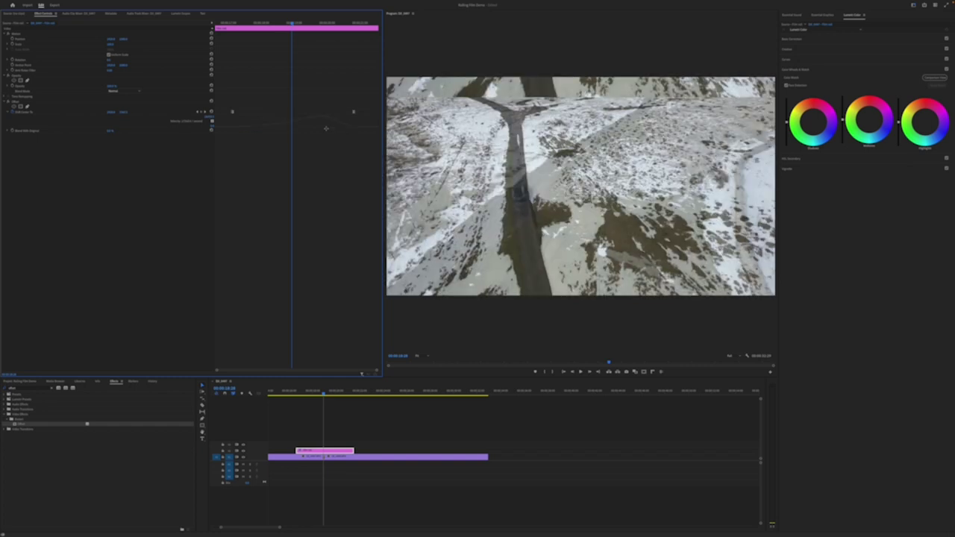
left_click(354, 112)
left_click_drag(335, 128, 307, 130)
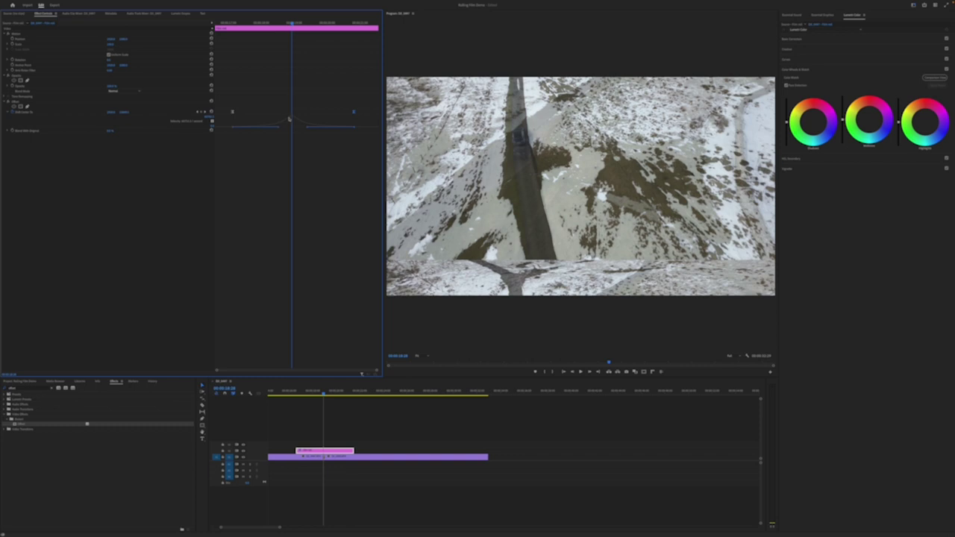
left_click_drag(356, 392, 297, 393)
key("space")
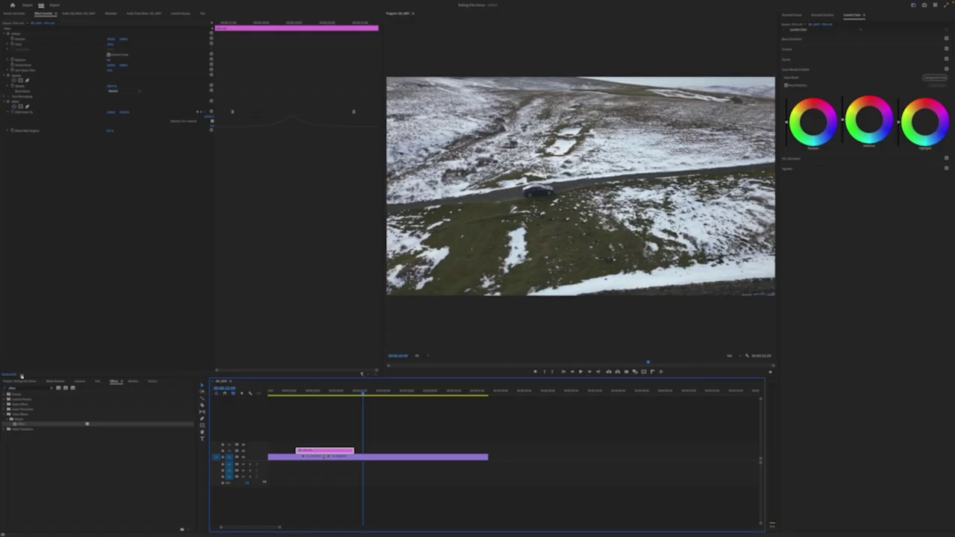
Search the effects for blur and apply Directional Blur to the adjustment layer.
left_click(33, 387)
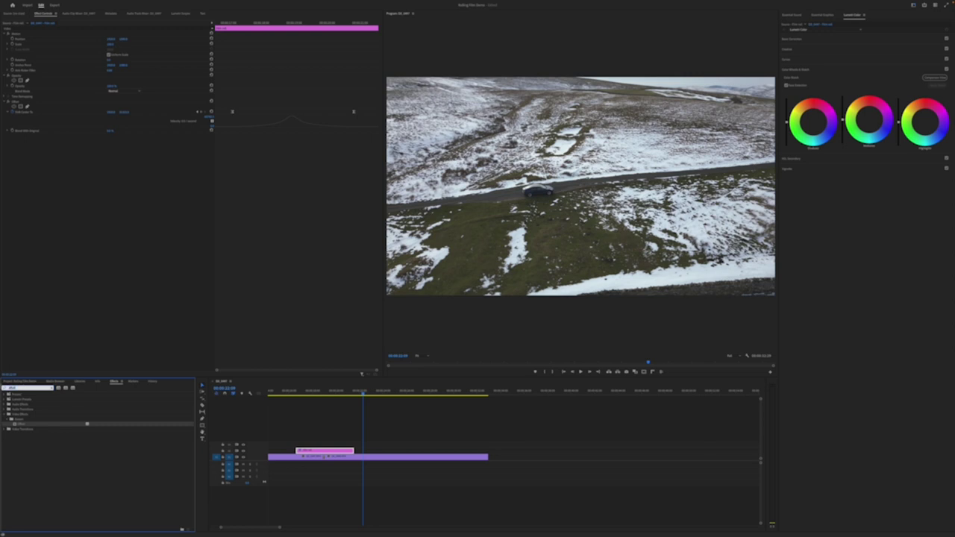
type("blur")
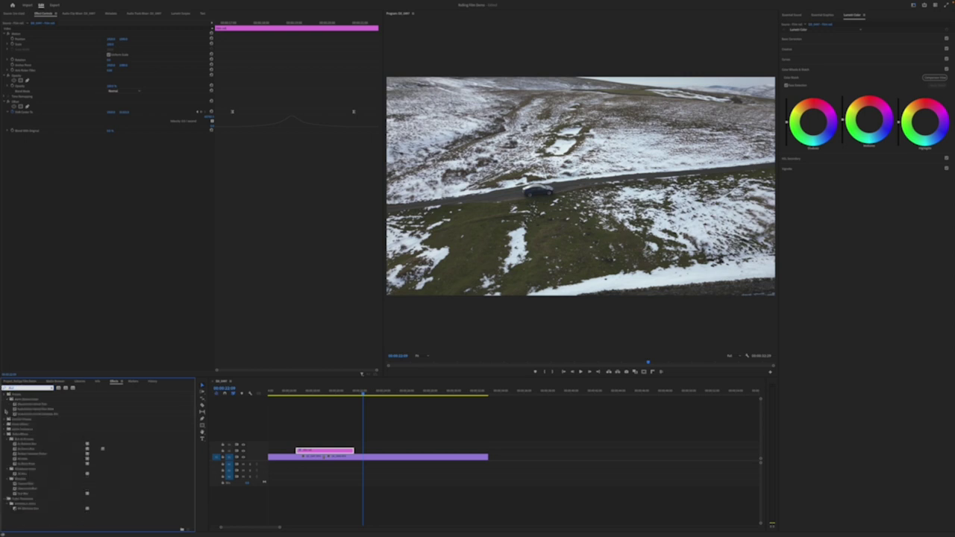
left_click_drag(37, 445, 333, 451)
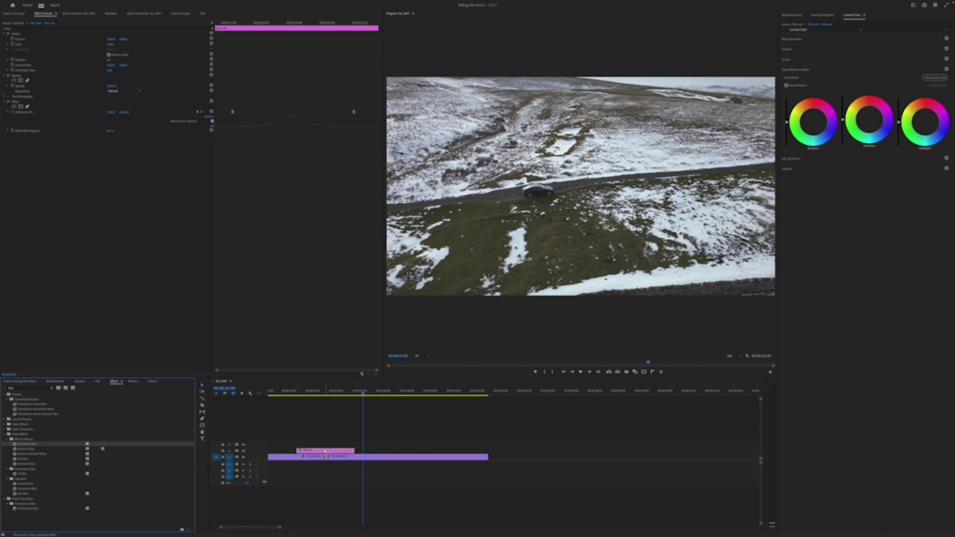
left_click_drag(325, 450, 325, 451)
Keyframe the Directional Blur's Blur Length on the adjustment layer near its start and near its end.
left_click(321, 393)
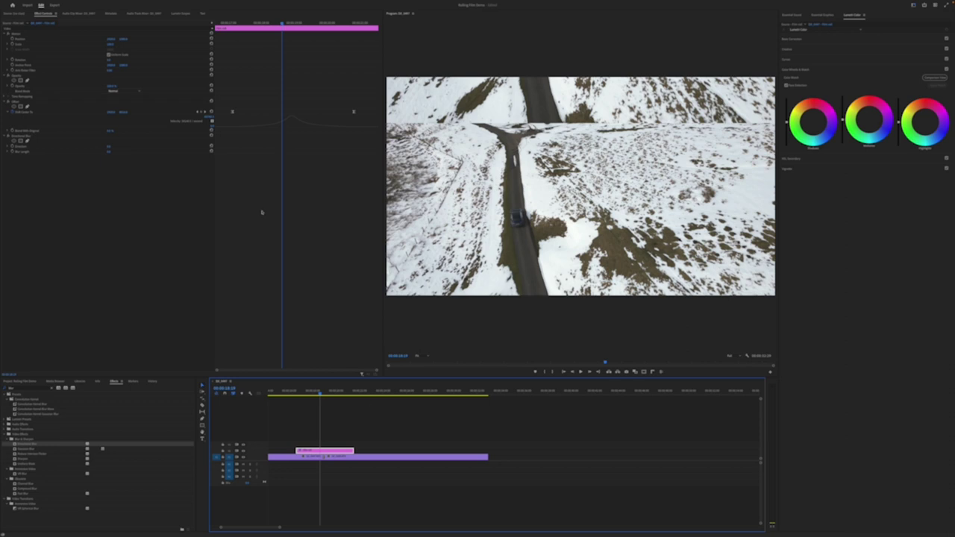
left_click(281, 25)
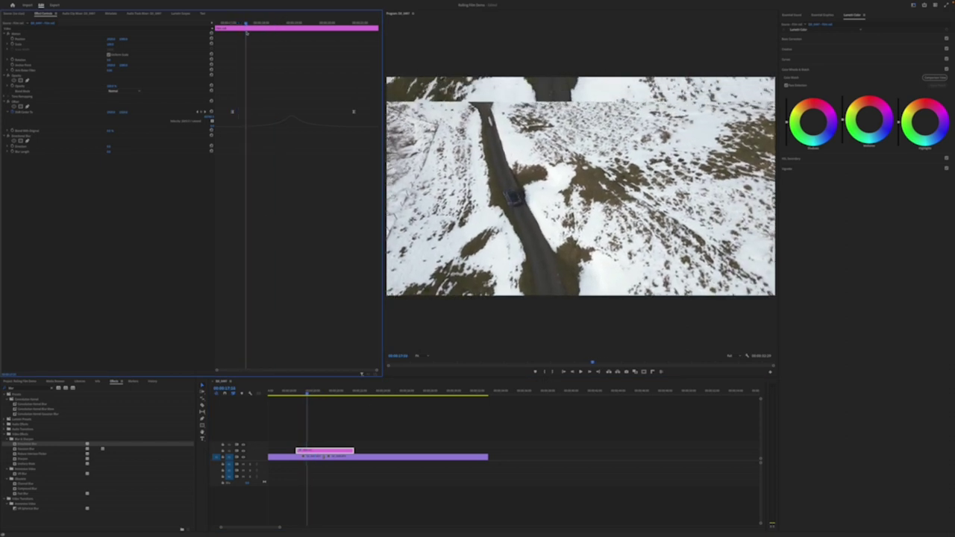
left_click(12, 151)
key("space")
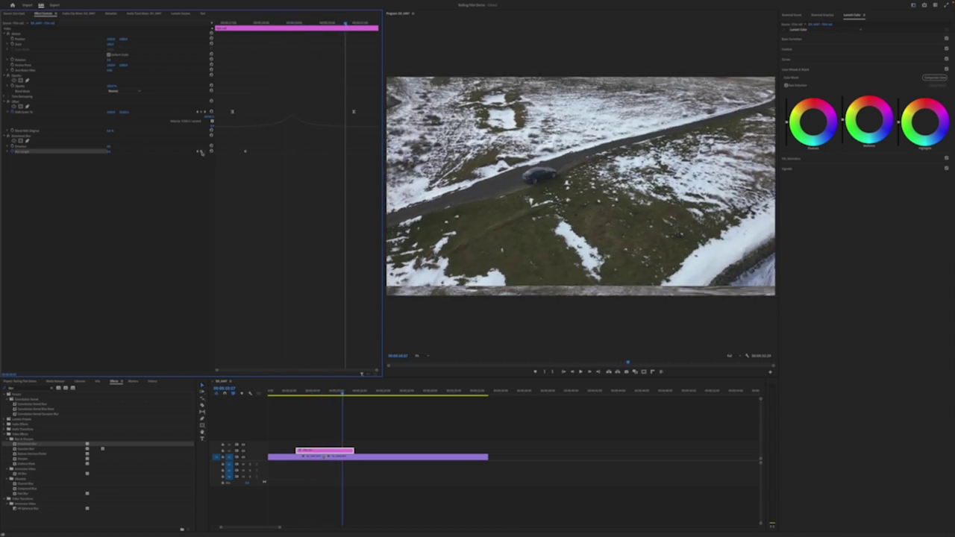
Add two Blur Length keyframes between the outer ones, before and after the cut, and increase the blur at both.
left_click_drag(271, 23, 274, 49)
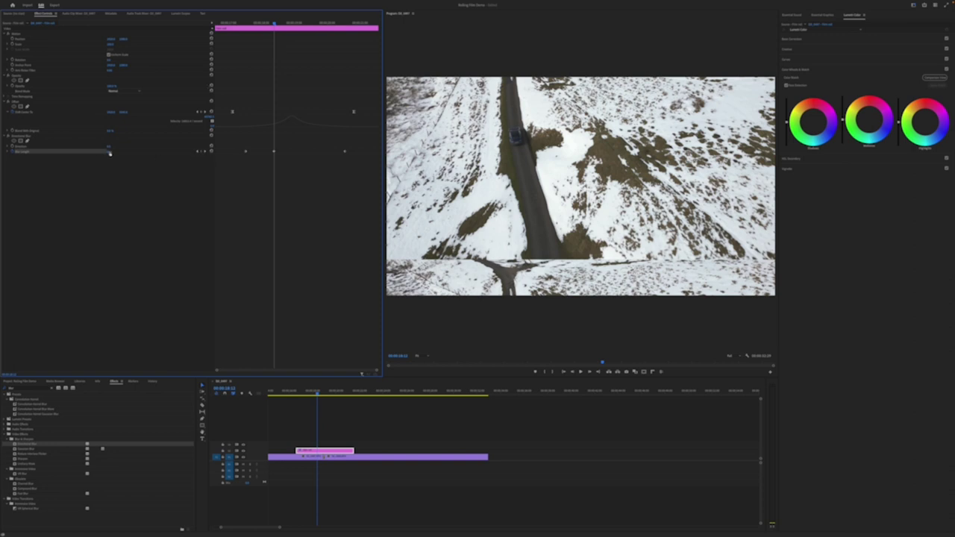
left_click_drag(109, 153, 109, 153)
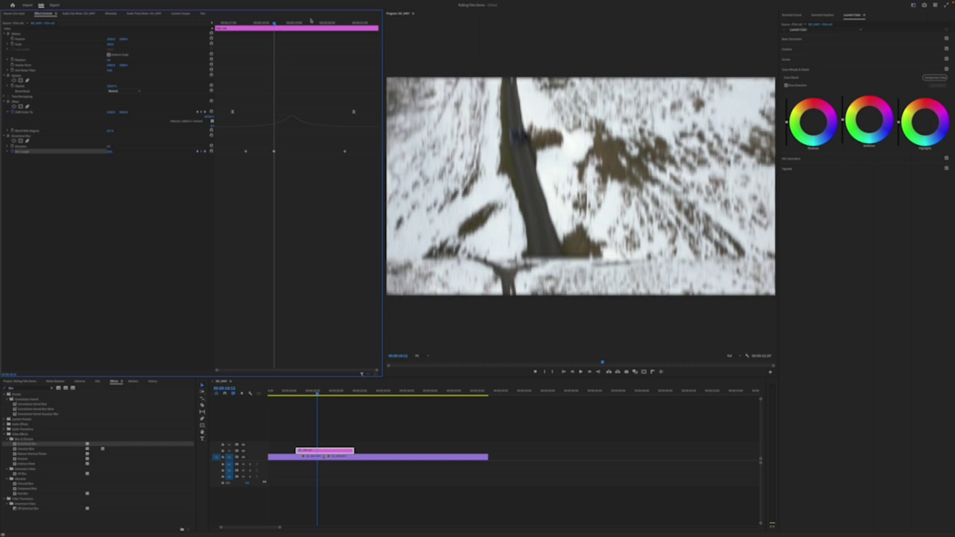
left_click_drag(304, 24, 308, 24)
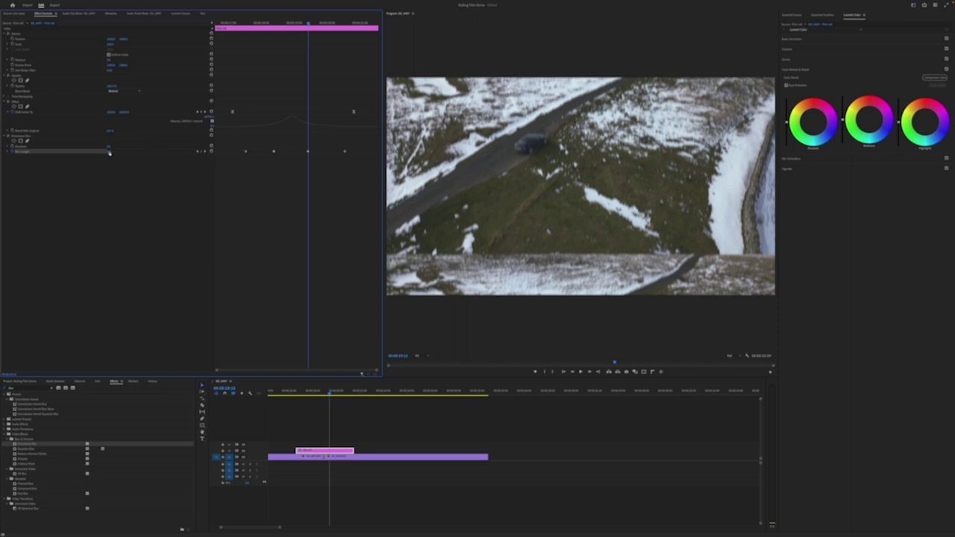
left_click_drag(110, 153, 114, 152)
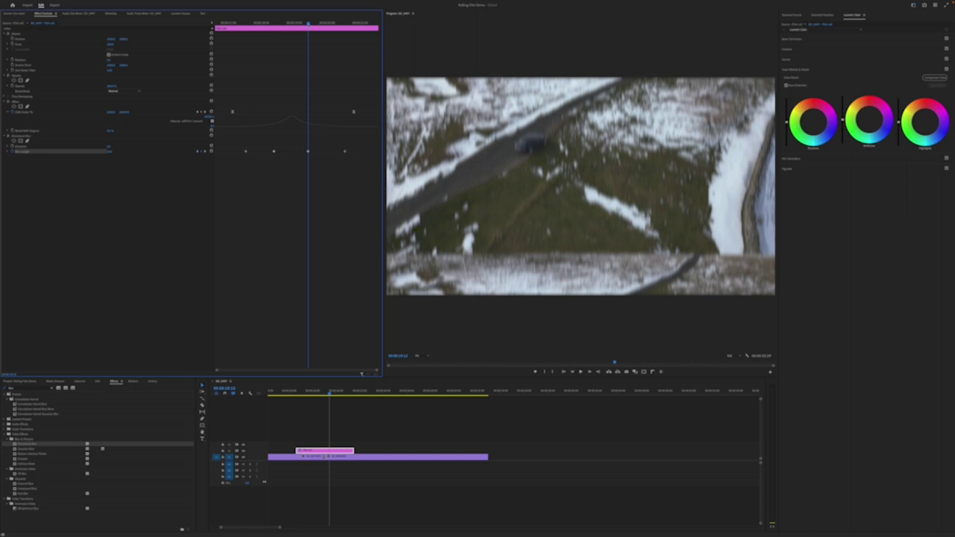
mouse_move(308, 40)
left_mouse_down()
mouse_move(225, 40)
mouse_move(322, 36)
left_mouse_up()
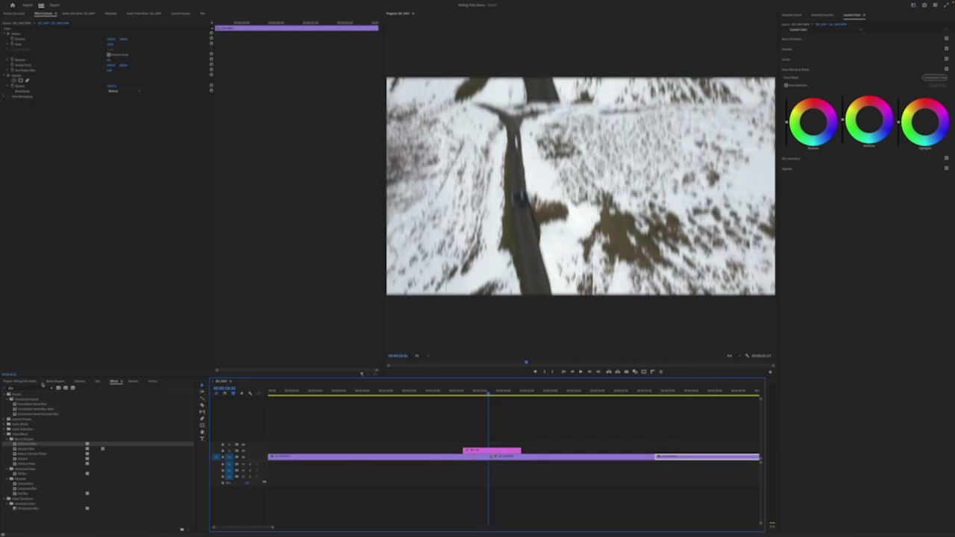
Search the effects for cross, apply Cross Dissolve to the cut between the second and third clips, and shorten the transition's duration.
left_click(37, 389)
type("cross")
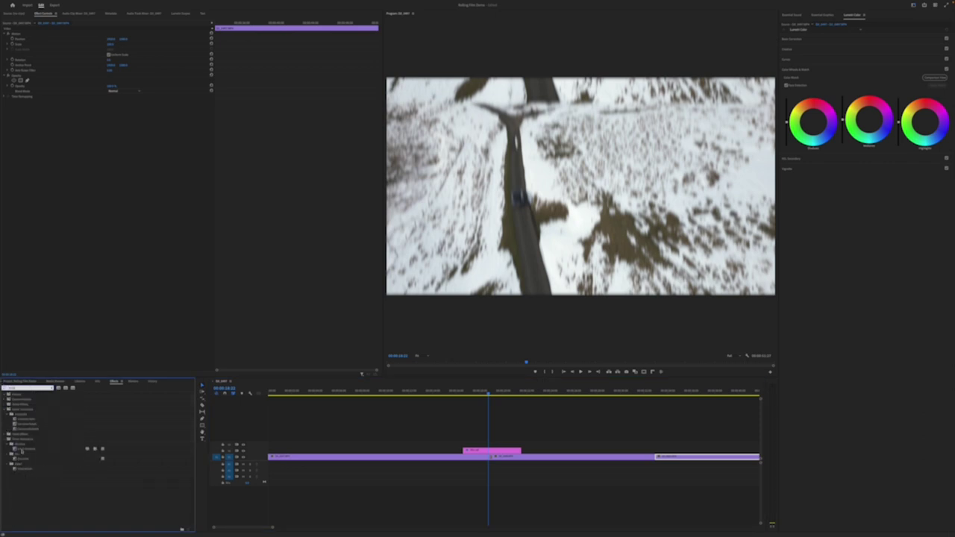
left_click(22, 449)
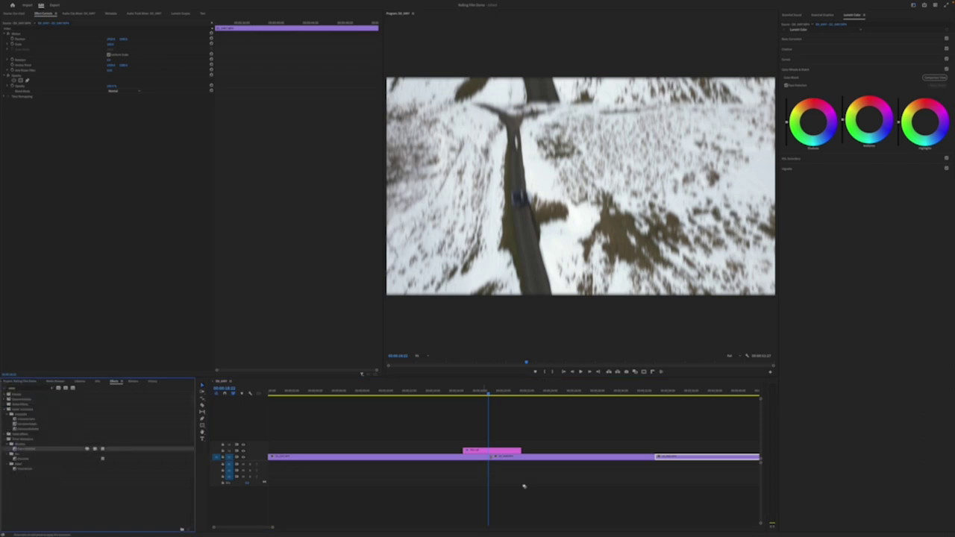
double_click(657, 458)
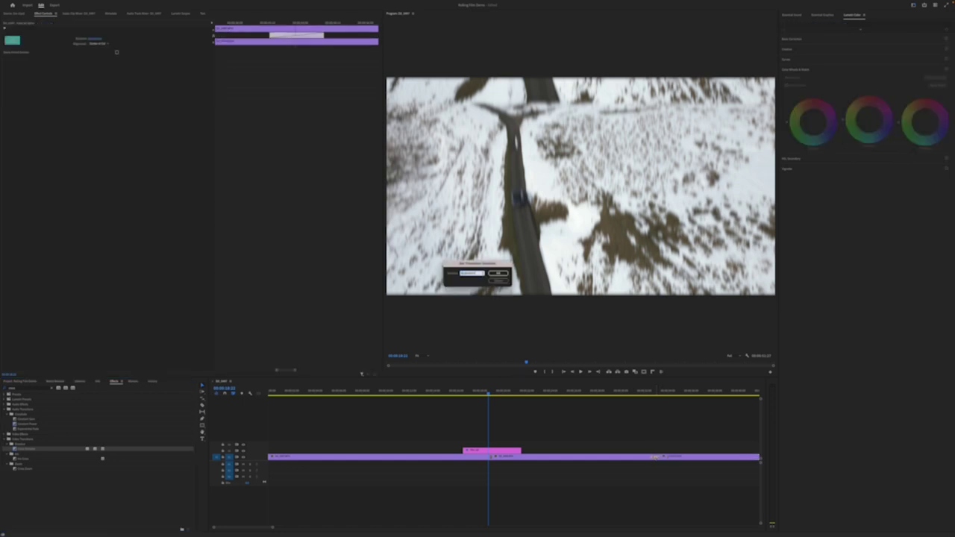
key("Return")
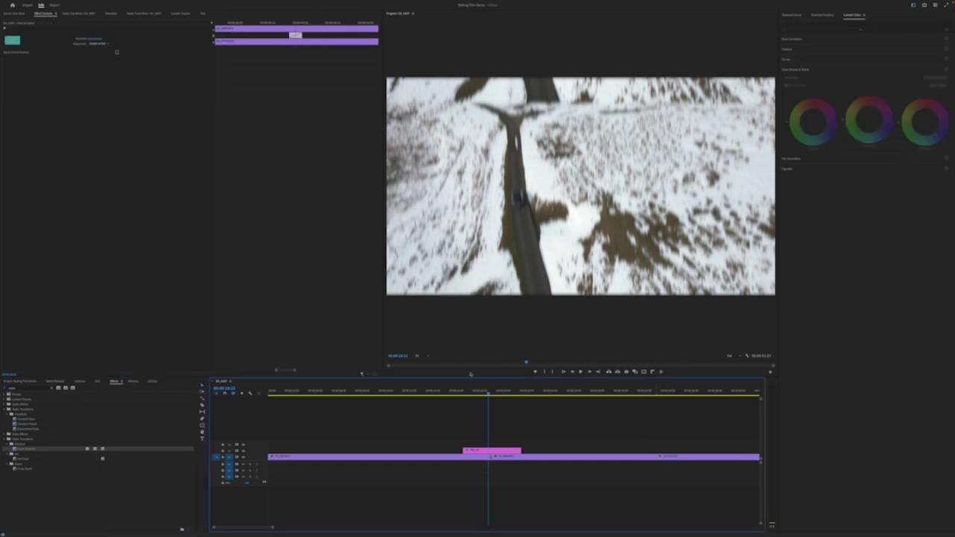
Duplicate the adjustment layer and place the copy over the cut between the second and third clips.
left_click(504, 451)
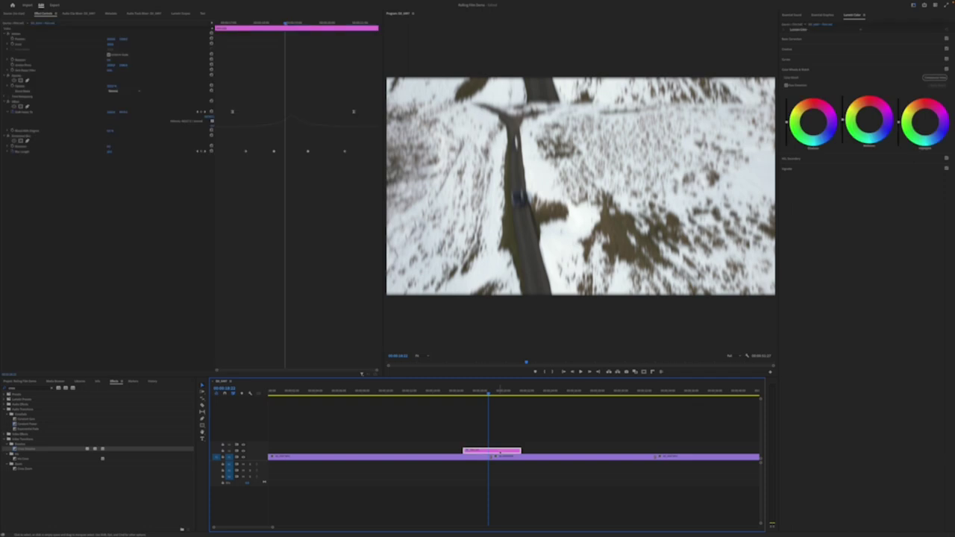
left_click_drag(509, 451, 662, 452)
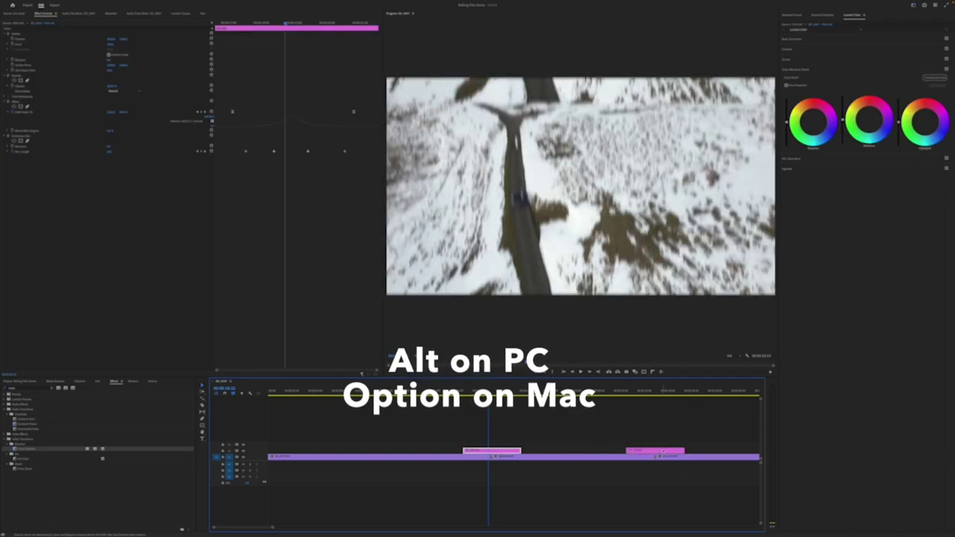